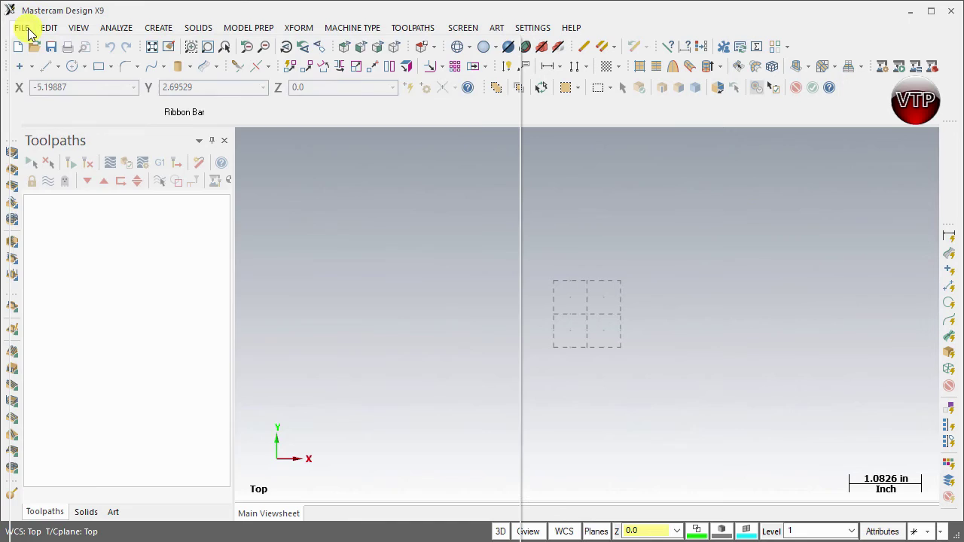
- Open the SolidWorks IMPELLER part with the file type filter set to All Files (*.*)
{"action": "left_click", "coordinate": [20, 28]}
{"action": "left_click", "coordinate": [37, 61]}
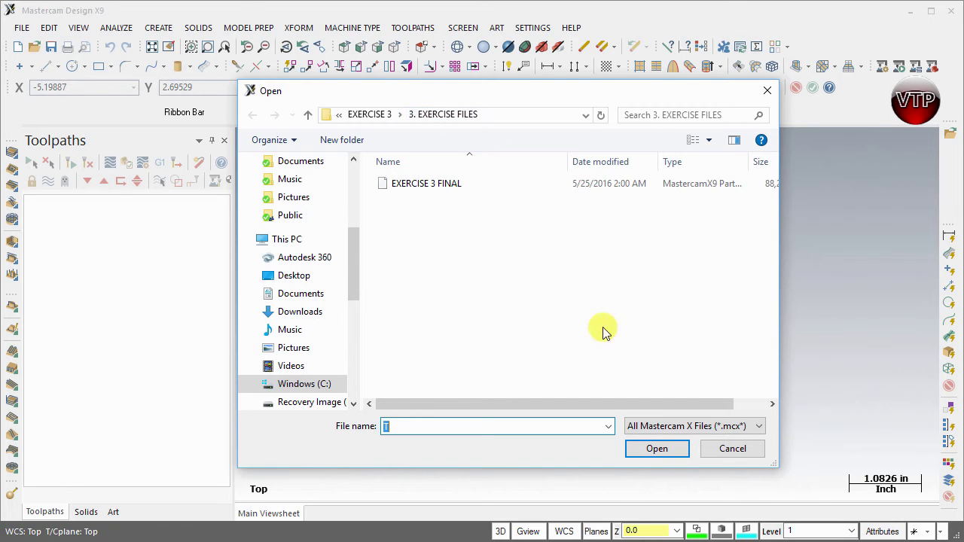
{"action": "left_click", "coordinate": [761, 427]}
{"action": "scroll", "coordinate": [770, 404], "scroll_direction": "down", "scroll_amount": 5}
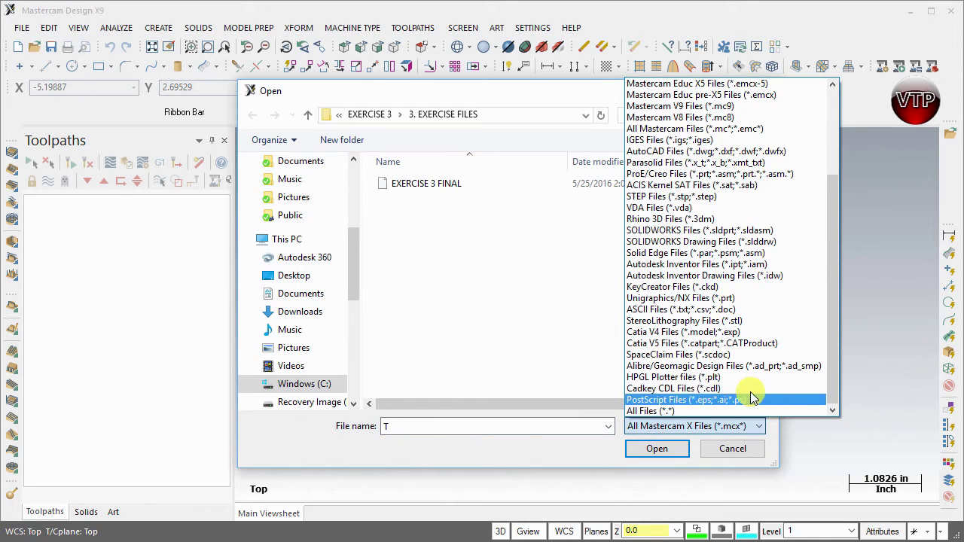
{"action": "left_click", "coordinate": [661, 413]}
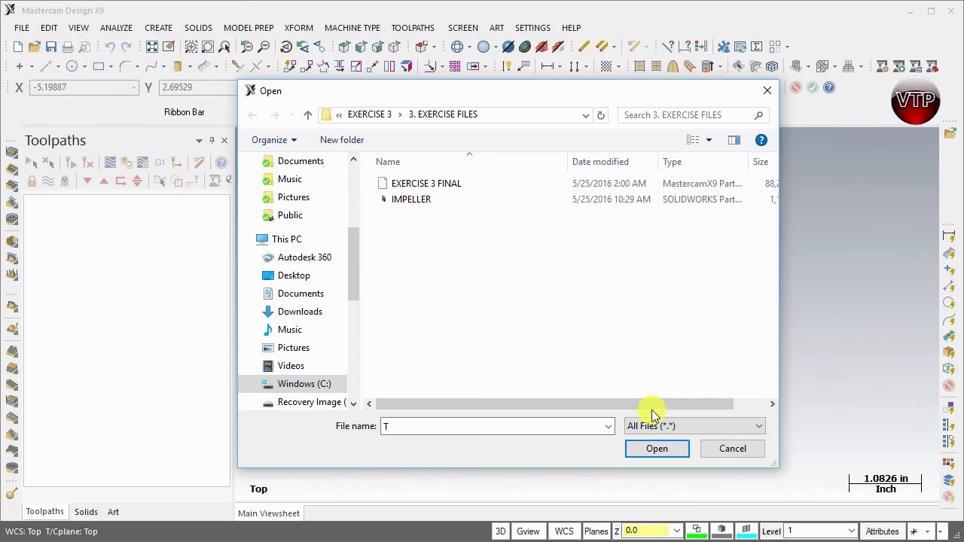
{"action": "left_click", "coordinate": [413, 201]}
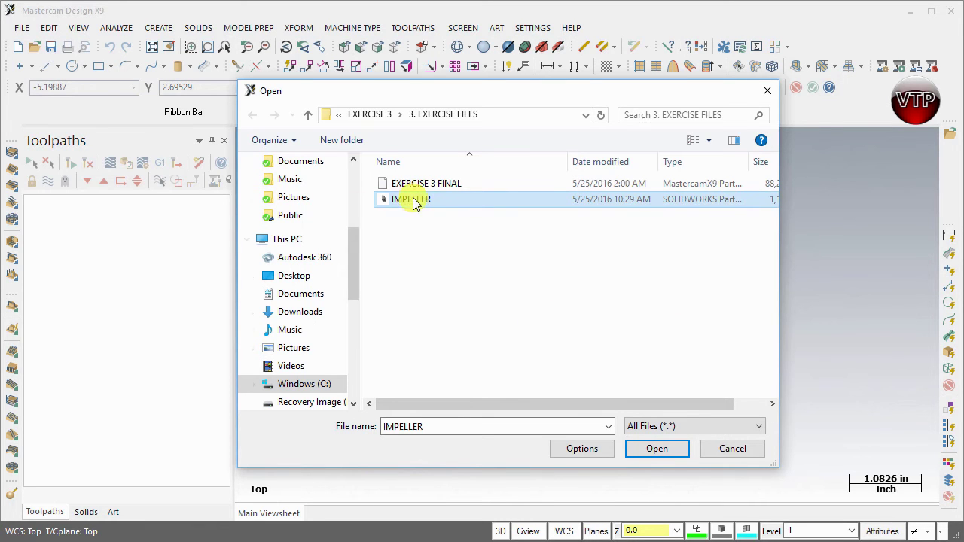
{"action": "left_click", "coordinate": [644, 455]}
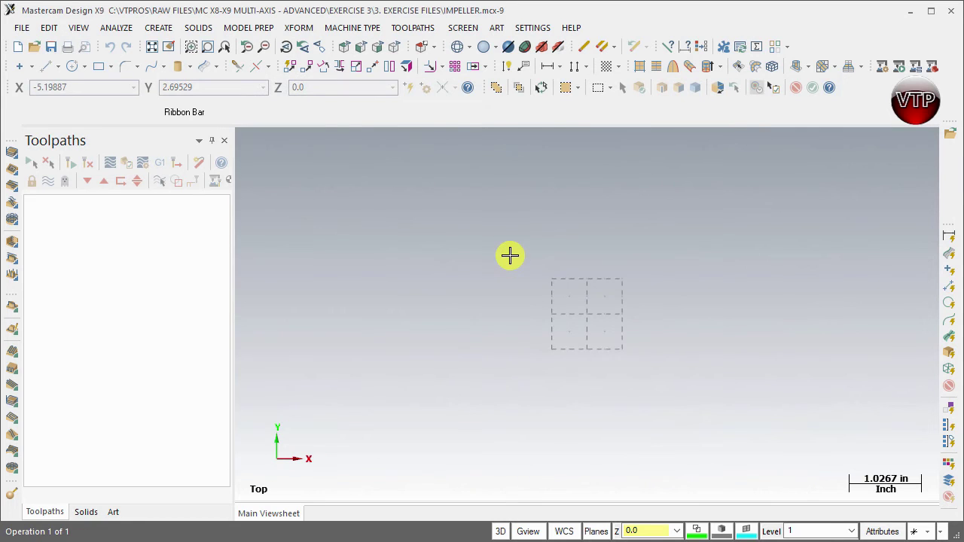
- Orbit the impeller, then inspect it from Top, Front and Isometric views while zooming
{"action": "scroll", "coordinate": [566, 302], "scroll_direction": "down", "scroll_amount": 3}
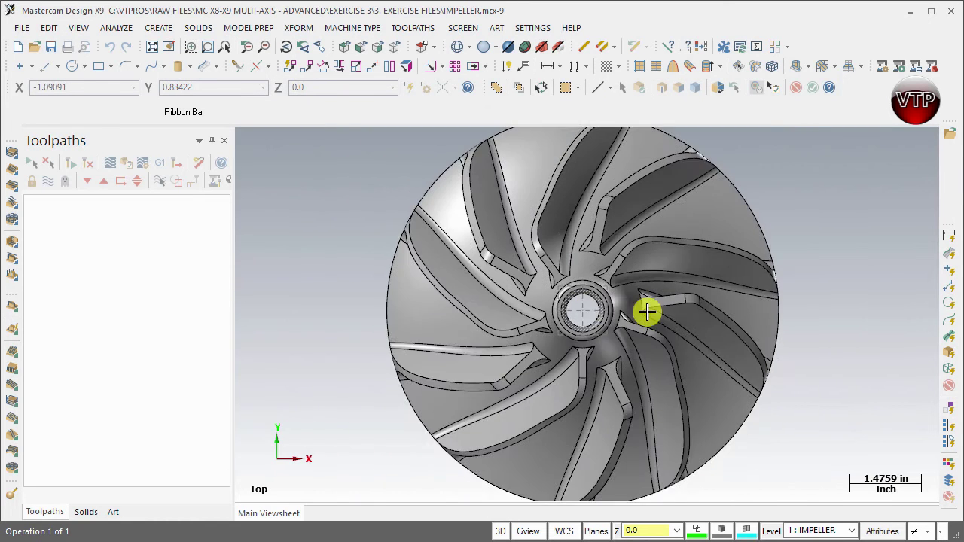
{"action": "middle_click_drag", "start_coordinate": [653, 317], "coordinate": [706, 306]}
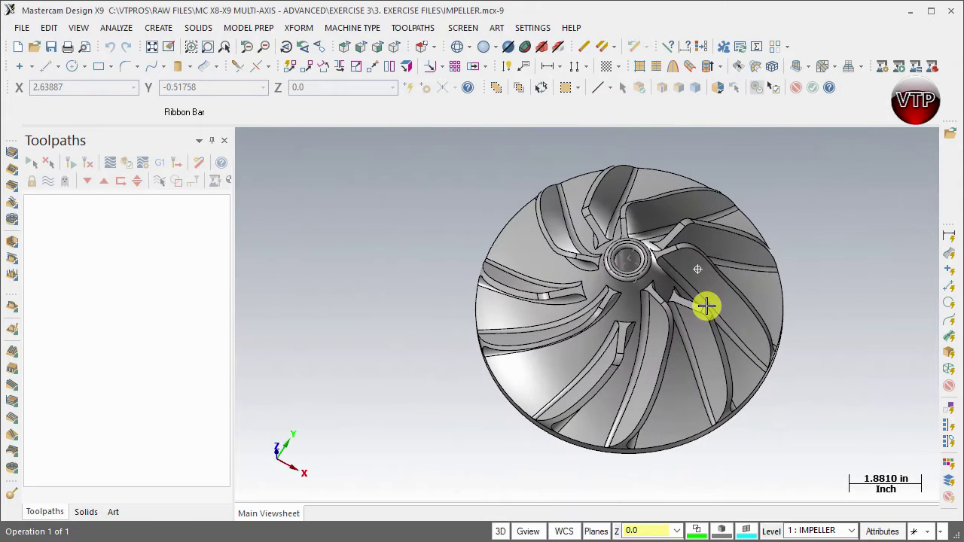
{"action": "left_click", "coordinate": [346, 47]}
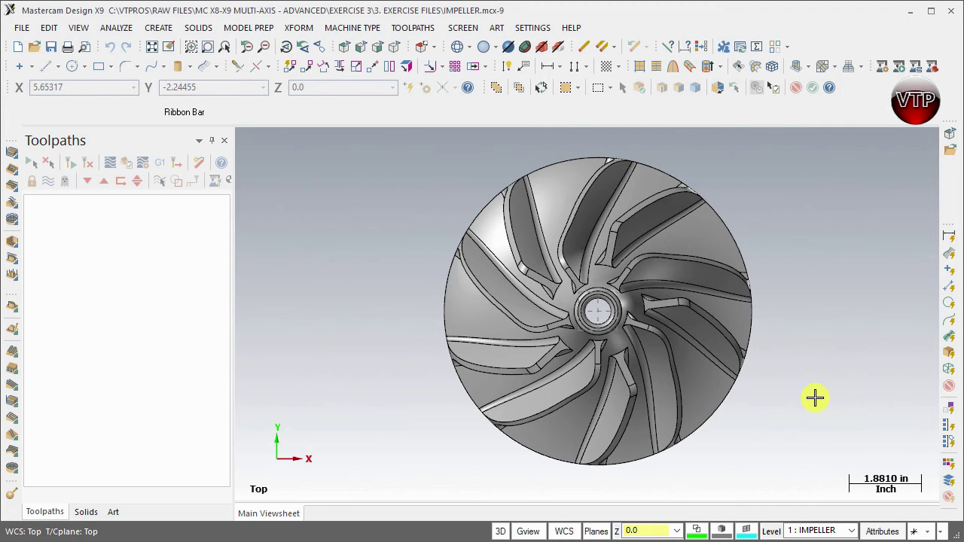
{"action": "left_click", "coordinate": [362, 49]}
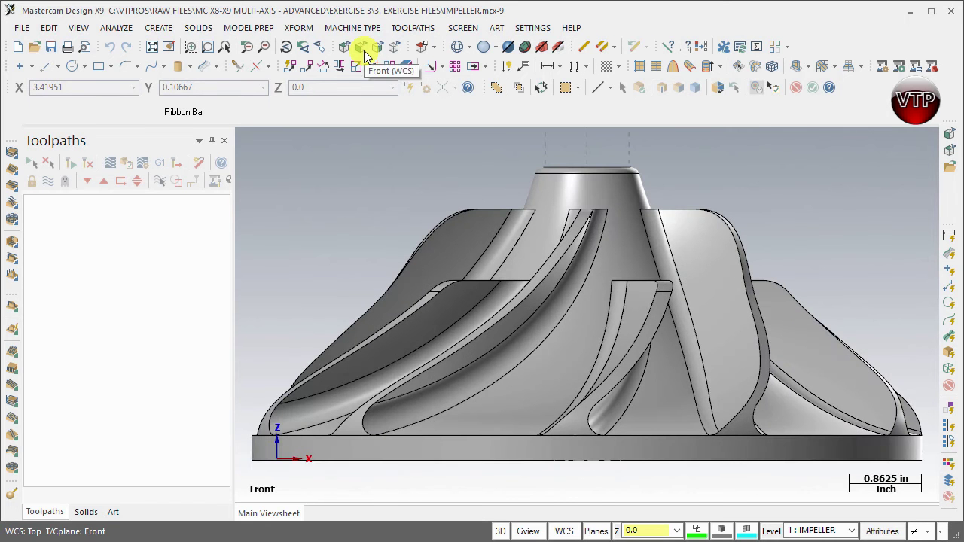
{"action": "left_click", "coordinate": [395, 48]}
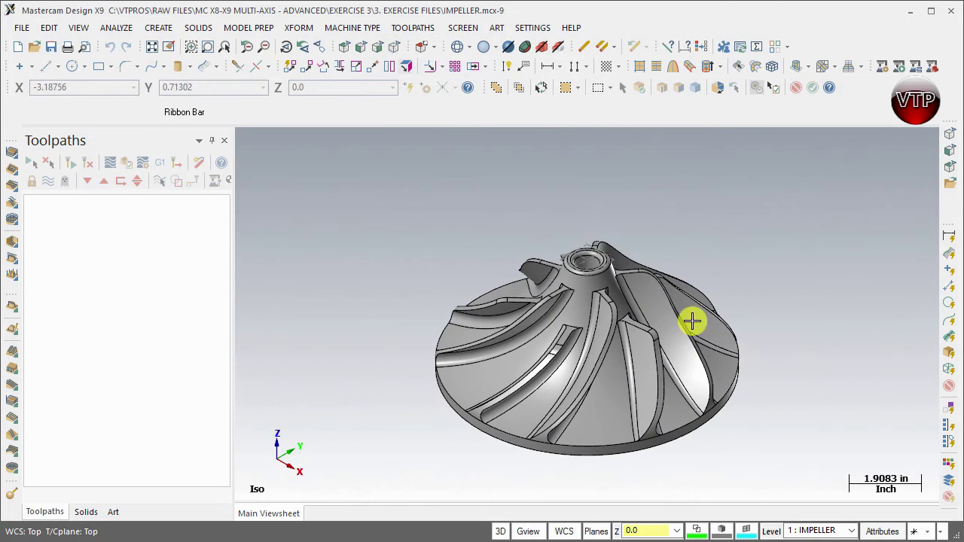
{"action": "scroll", "coordinate": [596, 285], "scroll_direction": "up", "scroll_amount": 3}
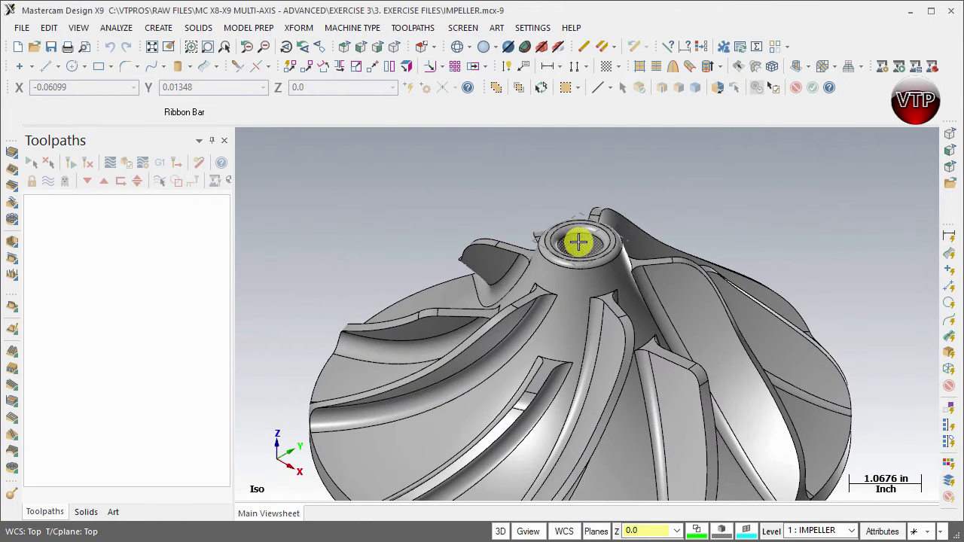
{"action": "scroll", "coordinate": [577, 239], "scroll_direction": "down", "scroll_amount": 3}
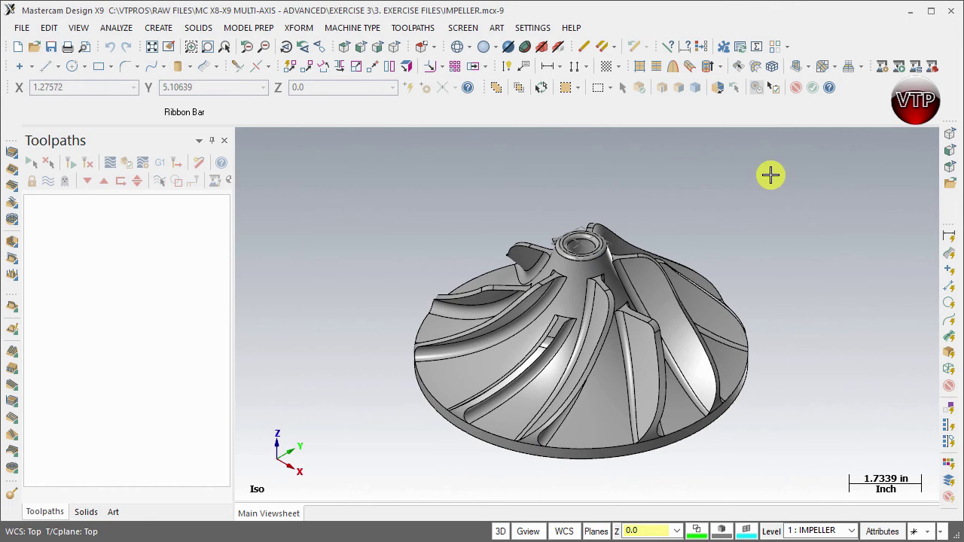
{"action": "scroll", "coordinate": [700, 439], "scroll_direction": "up", "scroll_amount": 1}
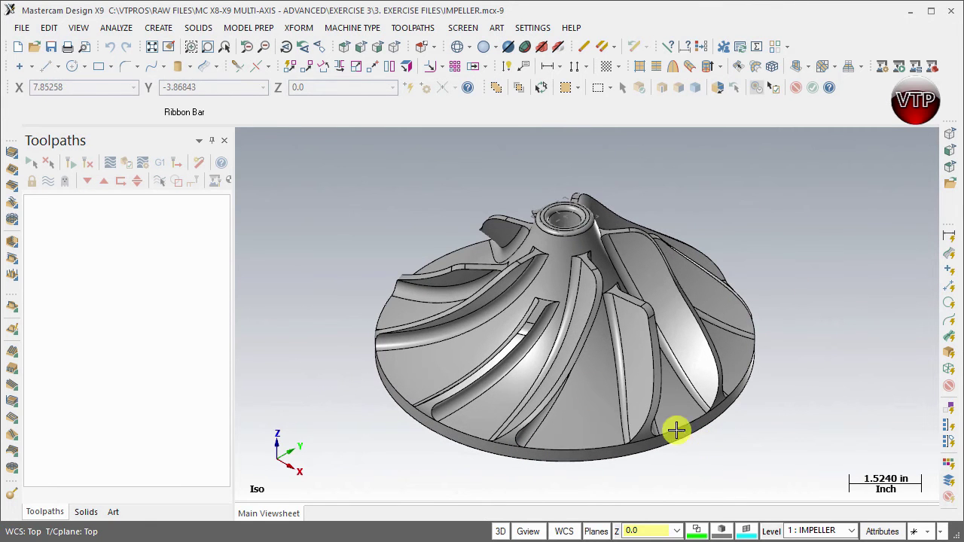
- Create a mill machine group using the MILL 5 - AXIS TABLE - HEAD VERTICAL.MMD-9 machine
{"action": "left_click", "coordinate": [359, 28]}
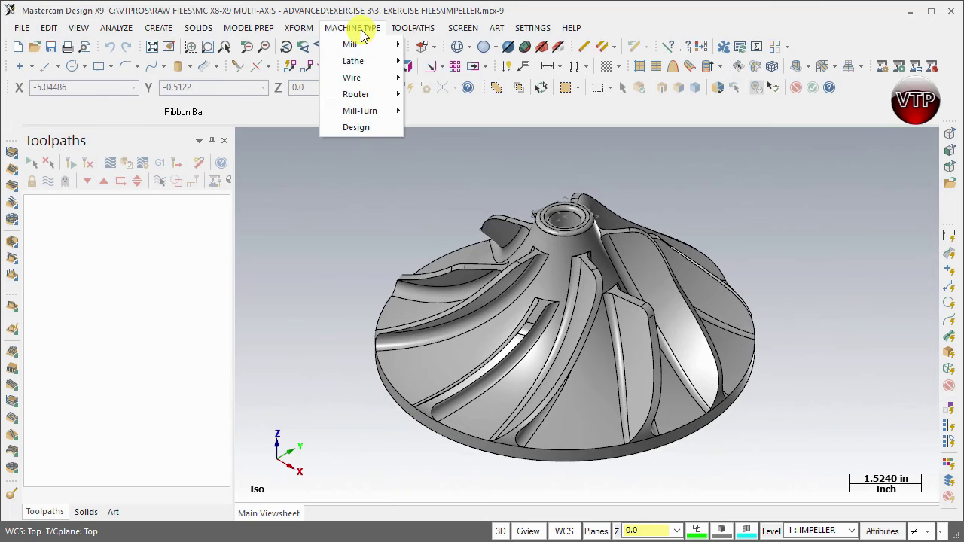
{"action": "mouse_move", "coordinate": [357, 44]}
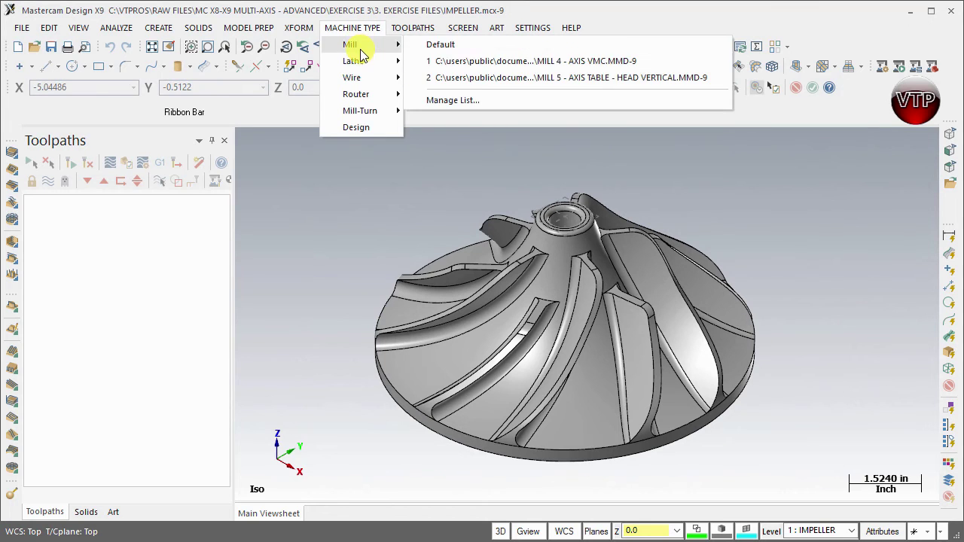
{"action": "left_click", "coordinate": [482, 79]}
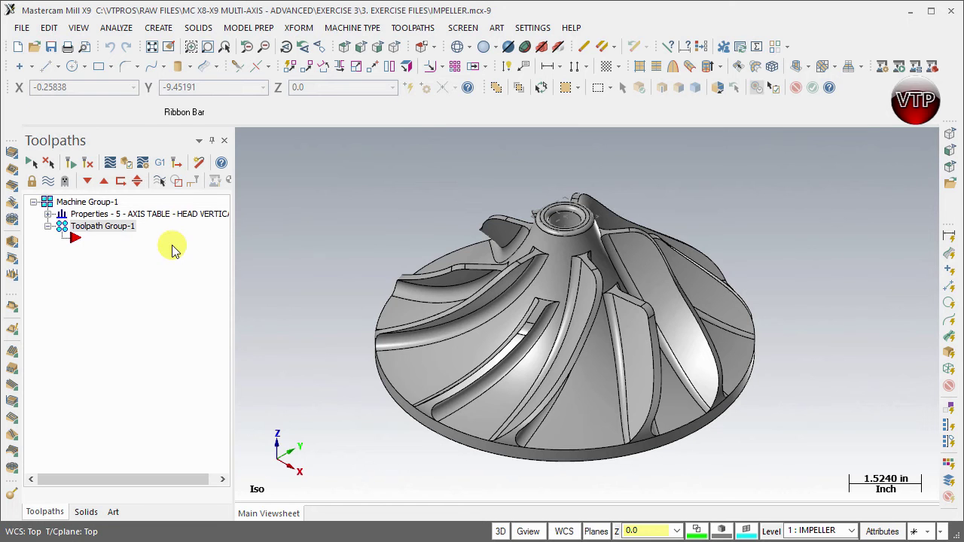
- In Tool settings, assign tool numbers sequentially and set the sequence increment to 10
{"action": "left_click", "coordinate": [125, 226]}
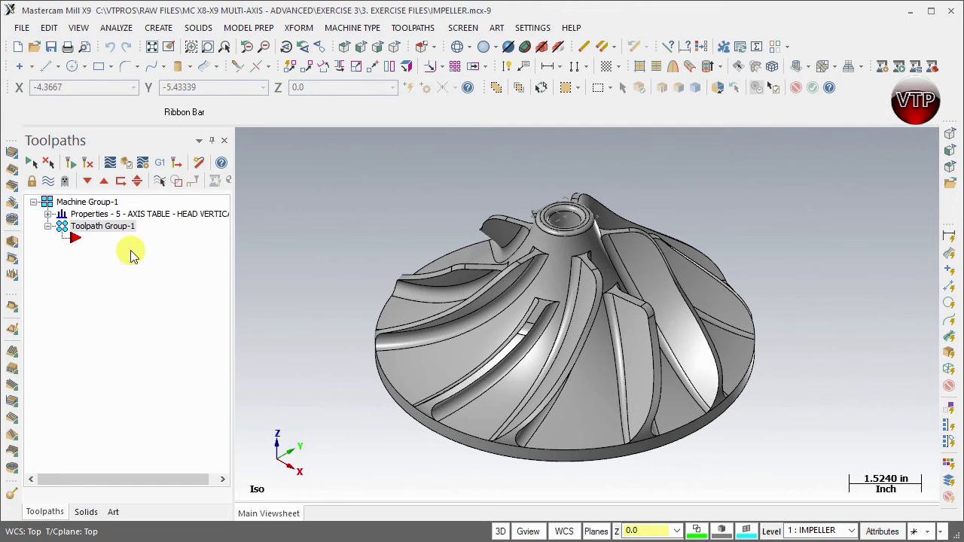
{"action": "left_click", "coordinate": [47, 214]}
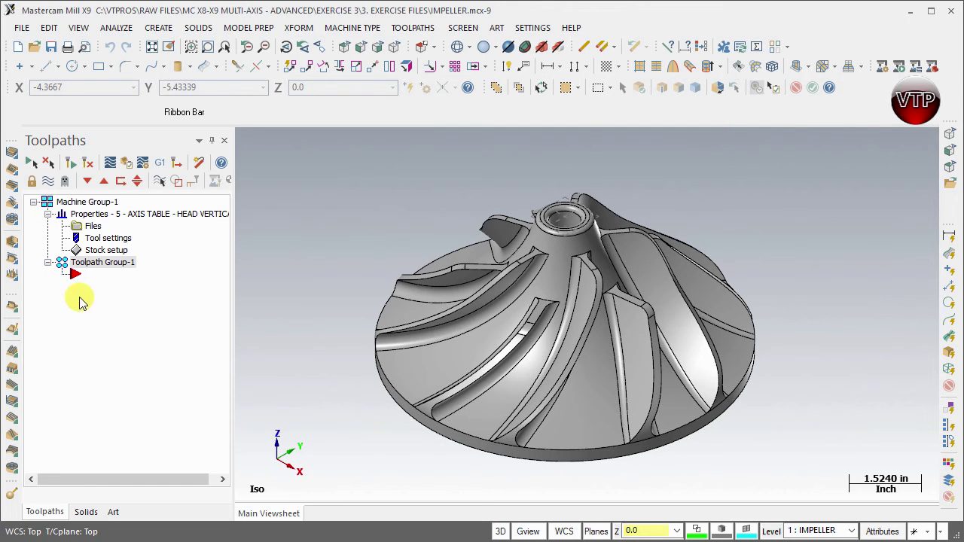
{"action": "left_click", "coordinate": [113, 238]}
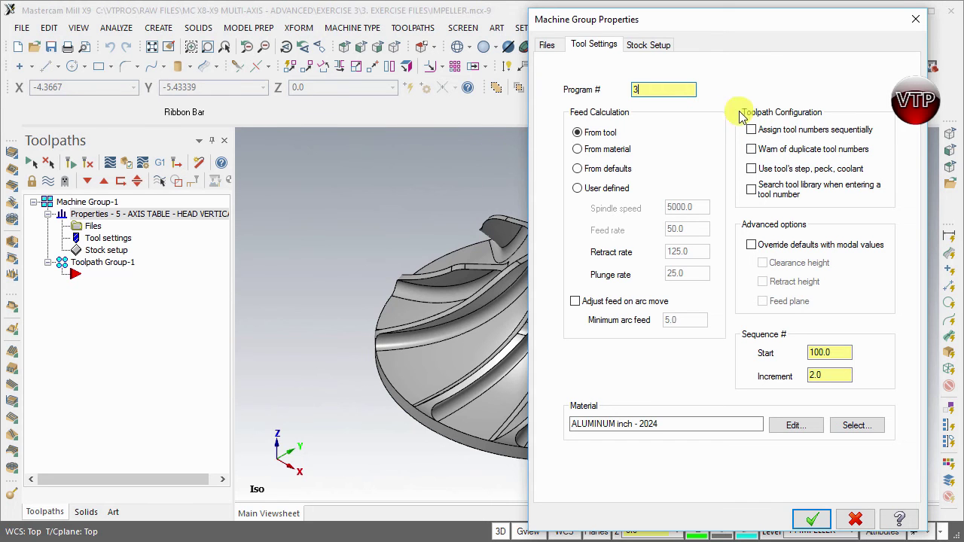
{"action": "left_click", "coordinate": [803, 134]}
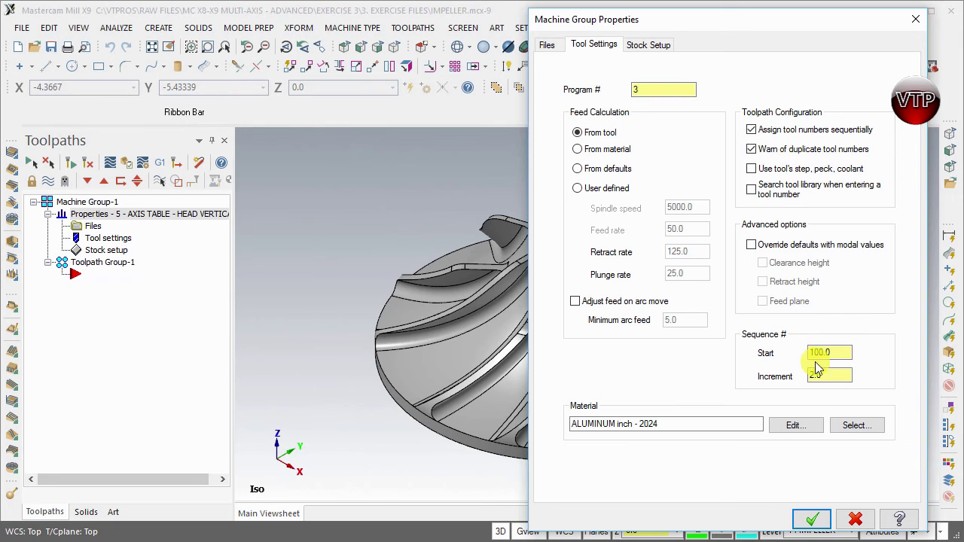
{"action": "left_click_drag", "start_coordinate": [822, 375], "coordinate": [761, 382]}
{"action": "type", "text": "10"}
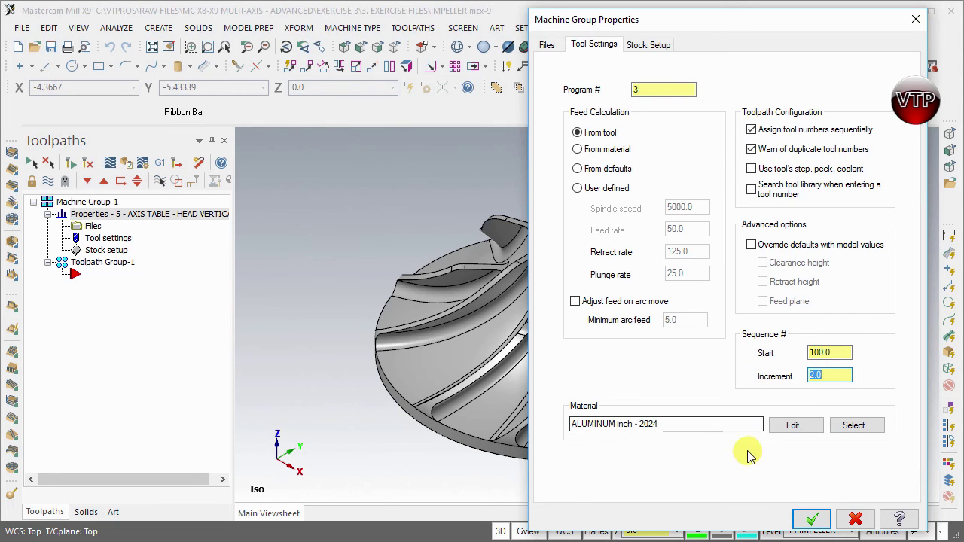
{"action": "left_click", "coordinate": [850, 352]}
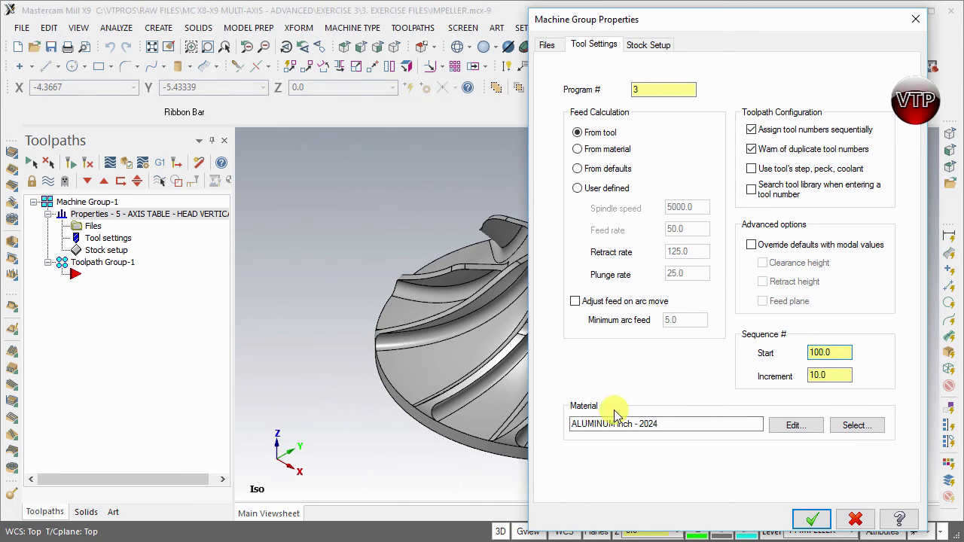
{"action": "left_click", "coordinate": [642, 43]}
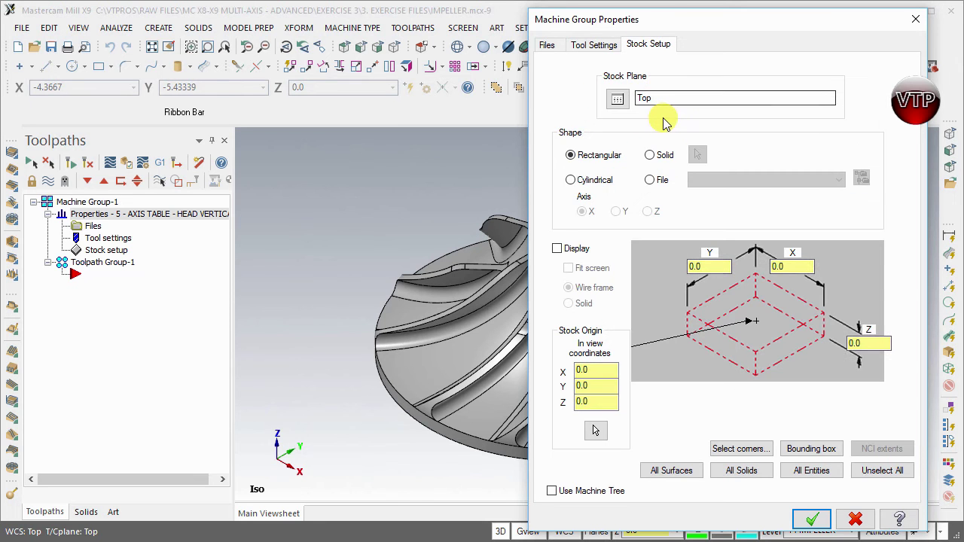
- Keep the stock on the Top plane, make it cylindrical and align its axis to Z
{"action": "left_click", "coordinate": [618, 99]}
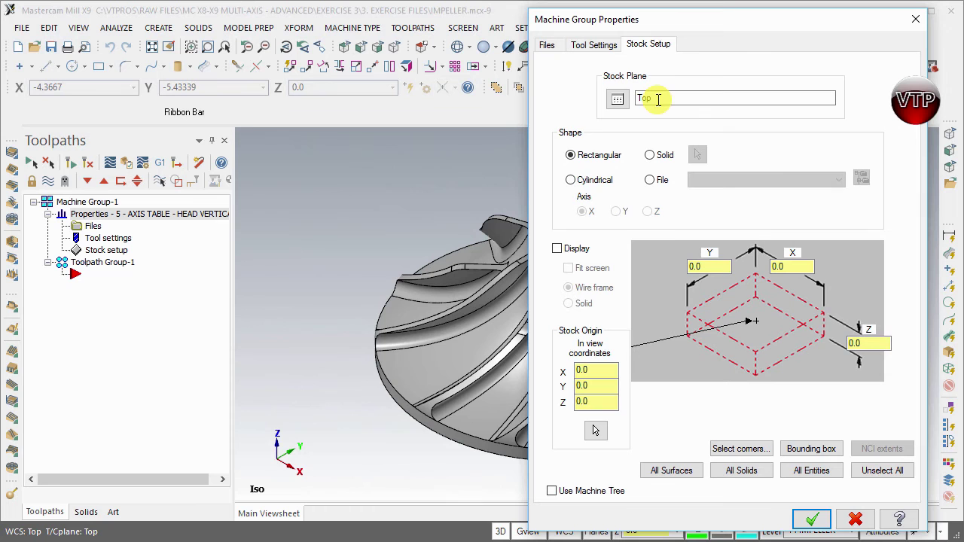
{"action": "left_click", "coordinate": [592, 184]}
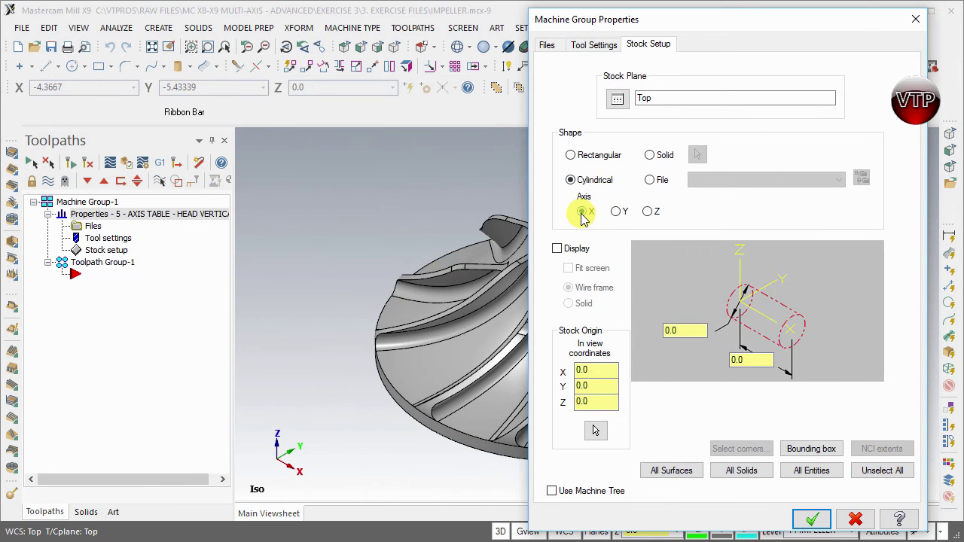
{"action": "left_click", "coordinate": [648, 212]}
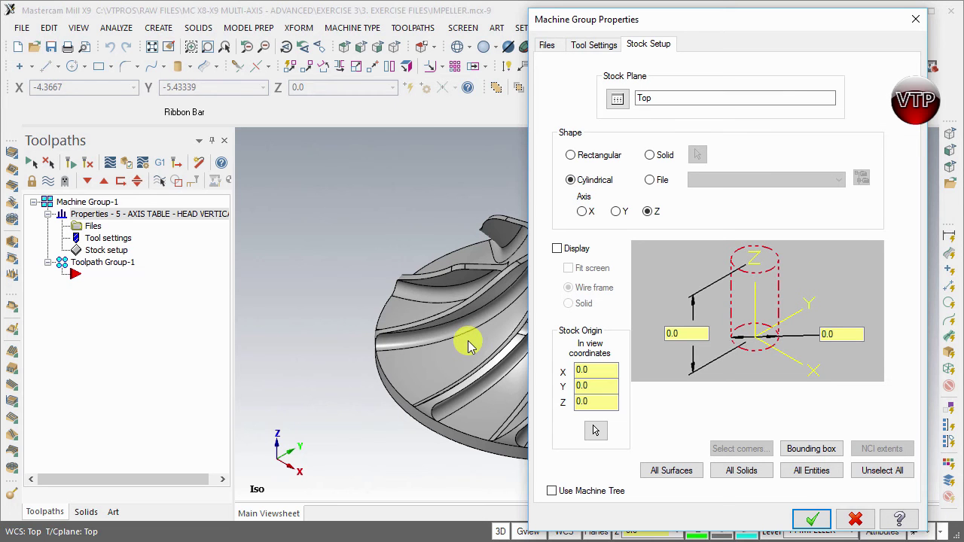
- Fit the stock to all solids: 8.002543 diameter, 3.500009 tall, origin Z -3.500009
{"action": "left_click", "coordinate": [756, 472]}
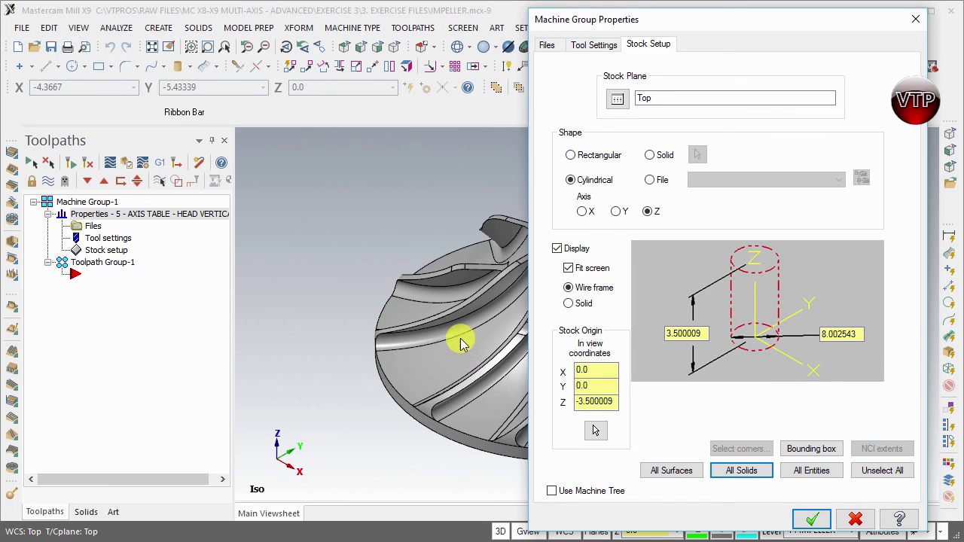
- Accept the machine group properties and check the dashed stock cylinder from Front and Isometric views
{"action": "left_click", "coordinate": [813, 520]}
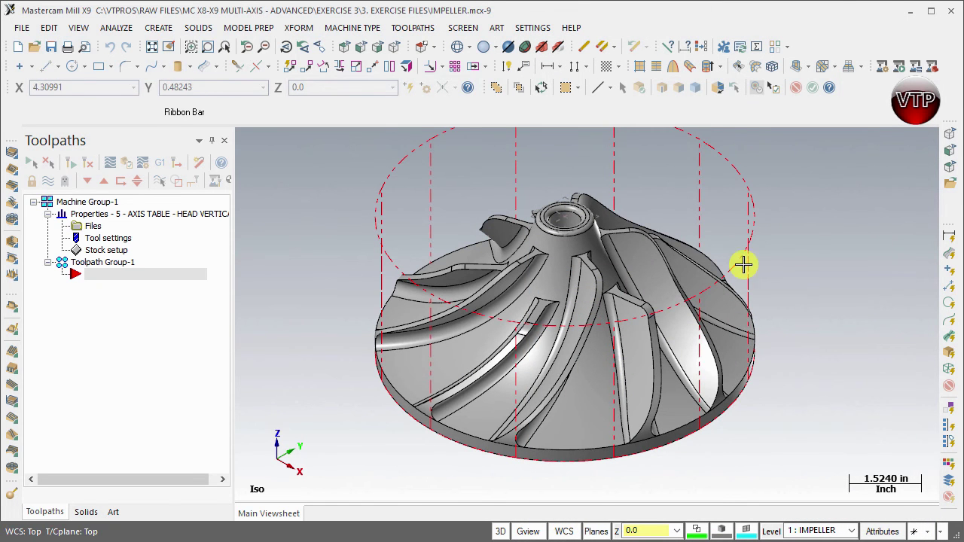
{"action": "left_click", "coordinate": [359, 47]}
{"action": "scroll", "coordinate": [523, 198], "scroll_direction": "up", "scroll_amount": 1}
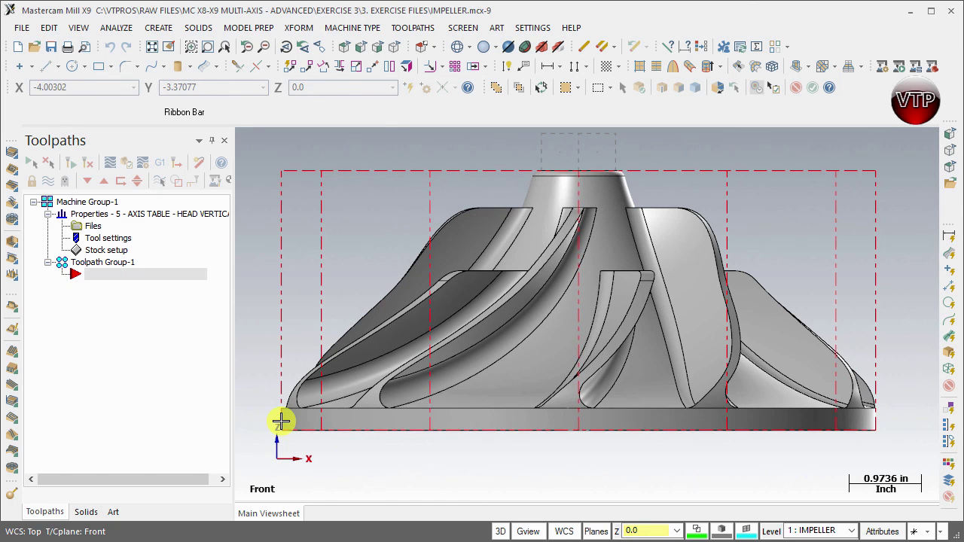
{"action": "middle_click_drag", "start_coordinate": [758, 340], "coordinate": [706, 324]}
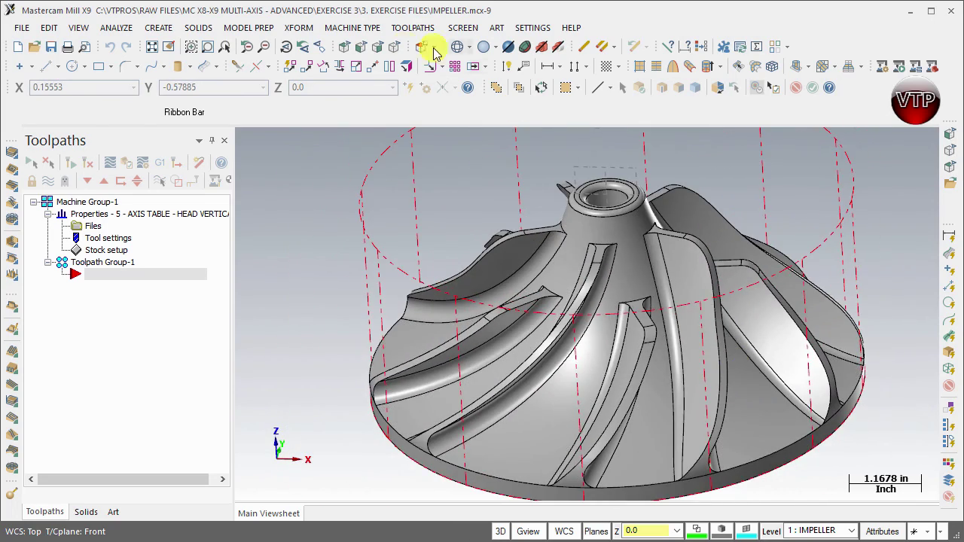
{"action": "left_click", "coordinate": [395, 47]}
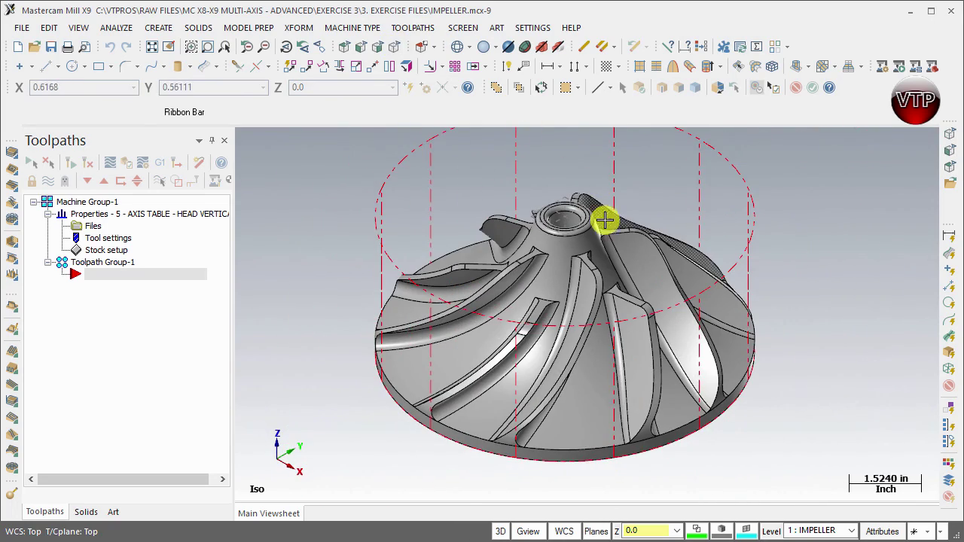
{"action": "scroll", "coordinate": [614, 238], "scroll_direction": "down", "scroll_amount": 3}
{"action": "scroll", "coordinate": [590, 168], "scroll_direction": "up", "scroll_amount": 1}
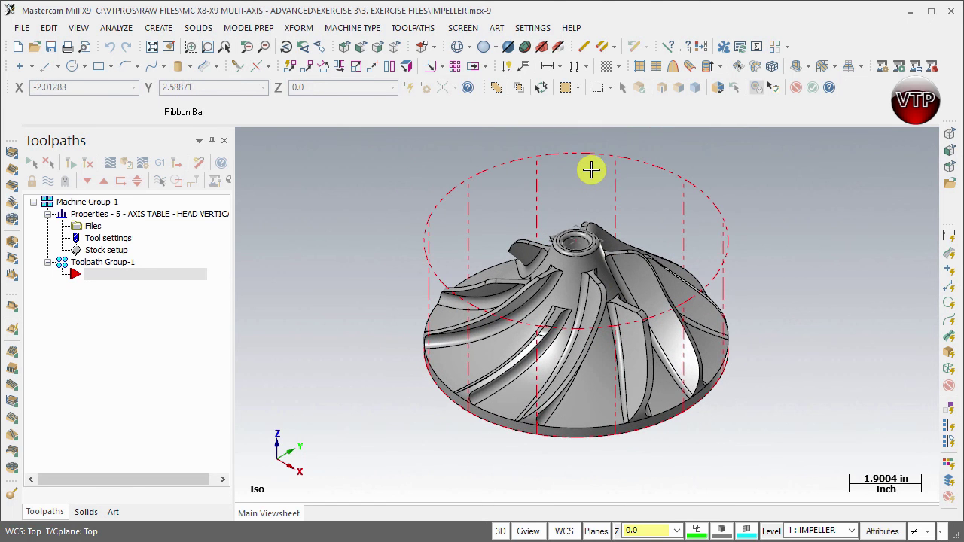